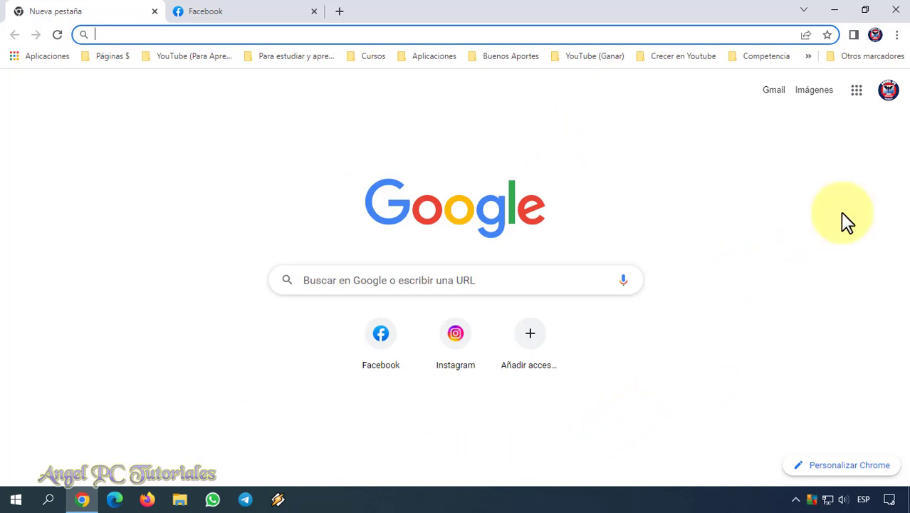
- Open Google Images and run an image search for "perros"
{"action": "left_click", "coordinate": [828, 98]}
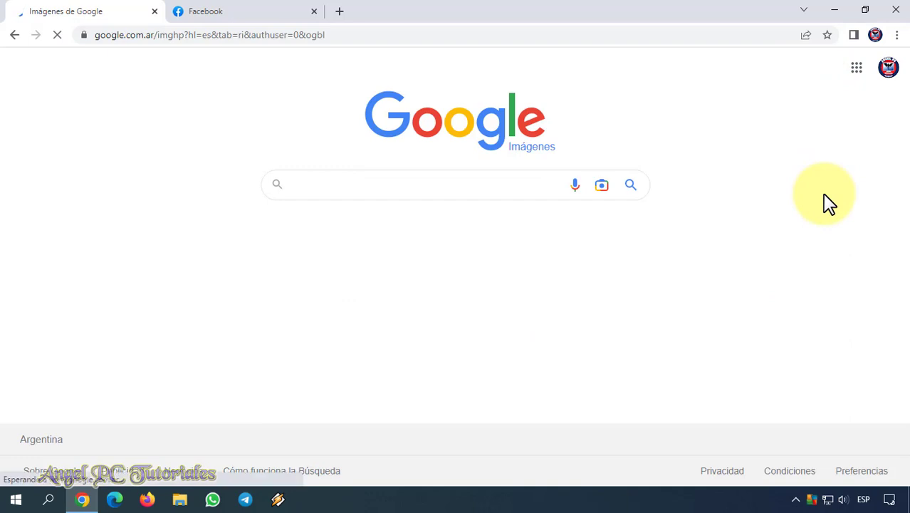
{"action": "left_click", "coordinate": [350, 188]}
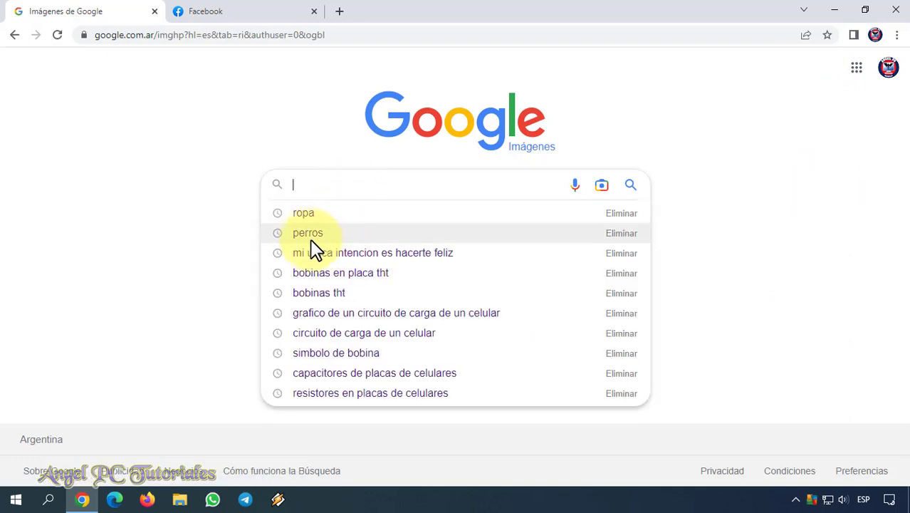
{"action": "left_click", "coordinate": [377, 237]}
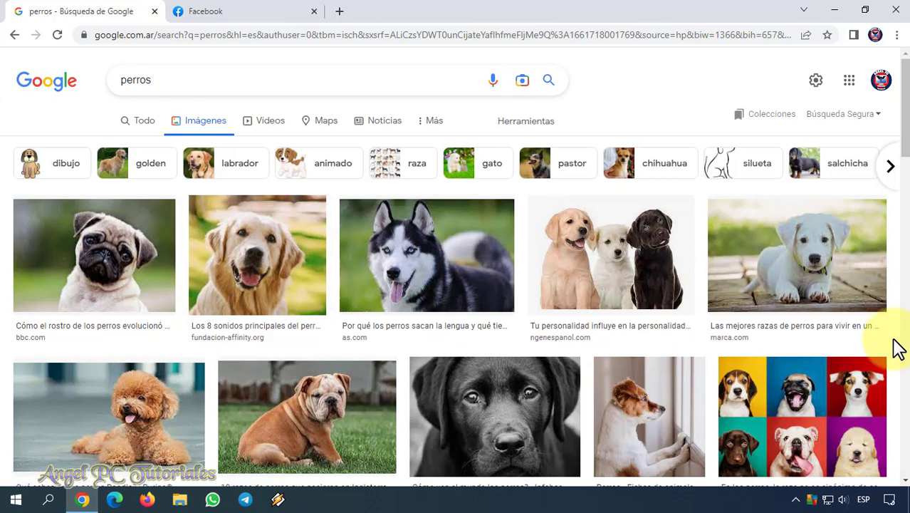
- Open the collage of six dogs on coloured backgrounds and analyse it with Google Lens
{"action": "scroll", "coordinate": [897, 349], "scroll_direction": "down", "scroll_amount": 1}
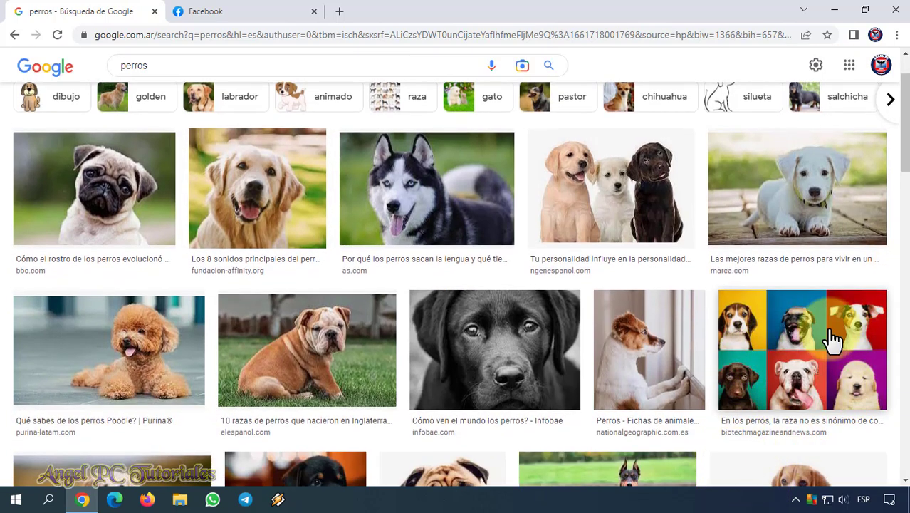
{"action": "left_click", "coordinate": [786, 351]}
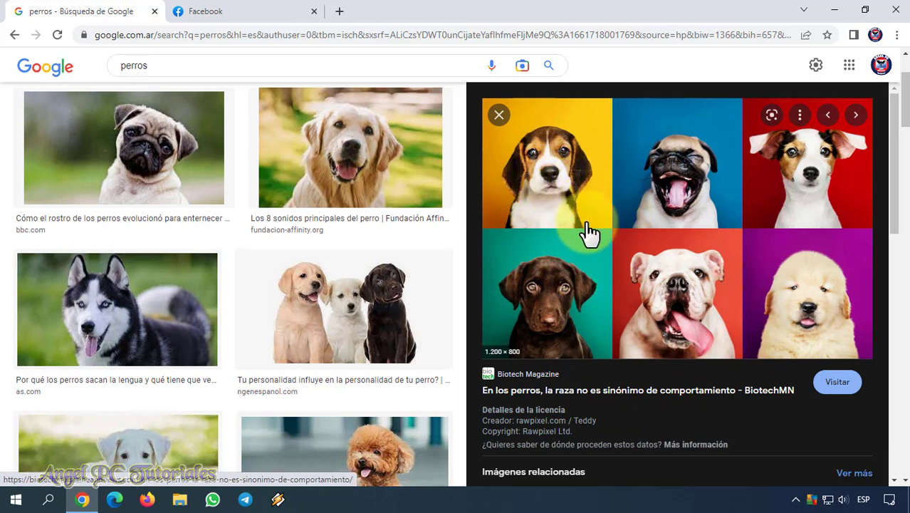
{"action": "left_click", "coordinate": [773, 116]}
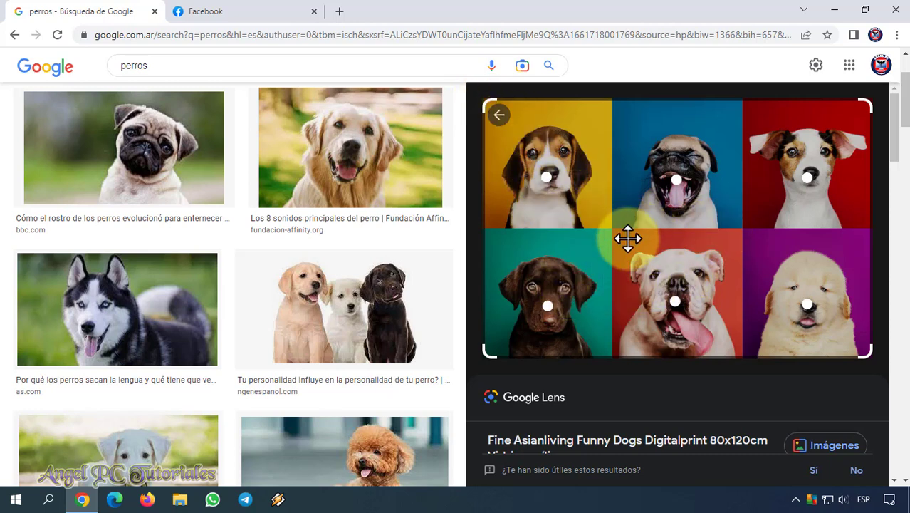
- Restrict the Lens search to the beagle on the yellow background and view its visual matches
{"action": "left_click", "coordinate": [547, 179]}
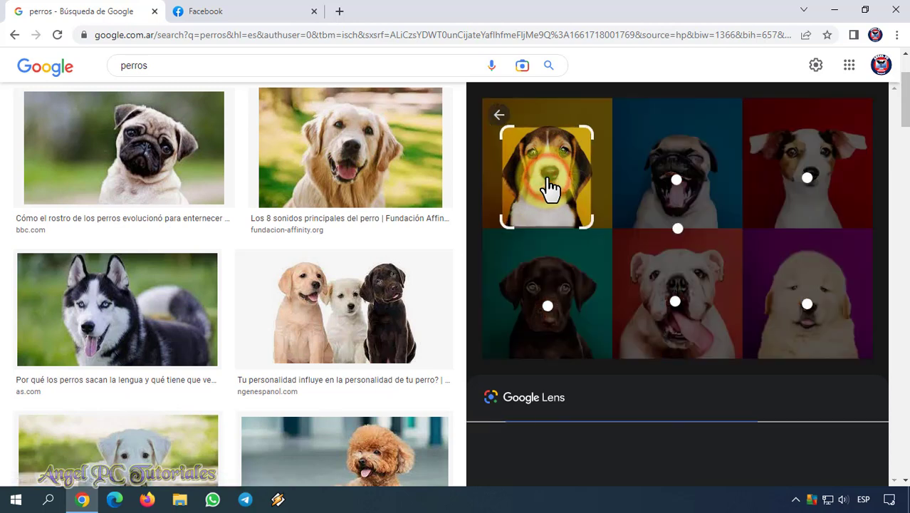
{"action": "scroll", "coordinate": [684, 281], "scroll_direction": "down", "scroll_amount": 2}
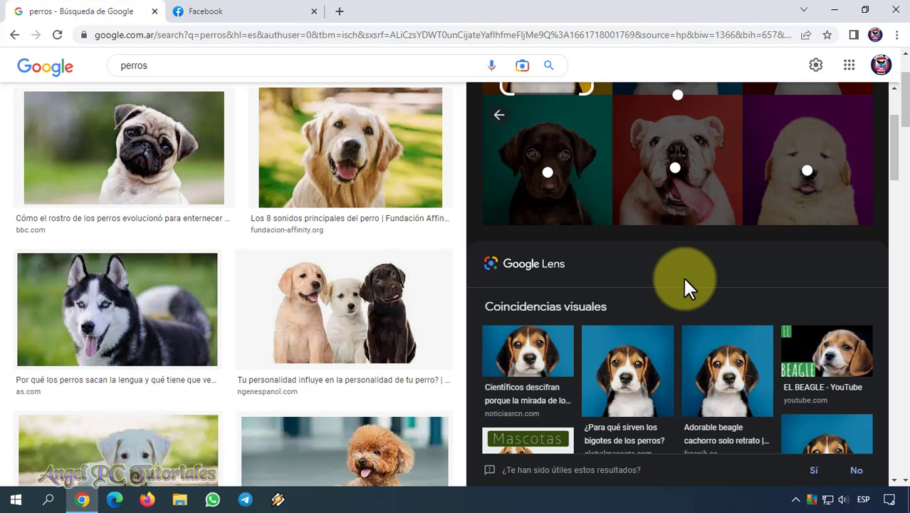
{"action": "scroll", "coordinate": [682, 276], "scroll_direction": "down", "scroll_amount": 1}
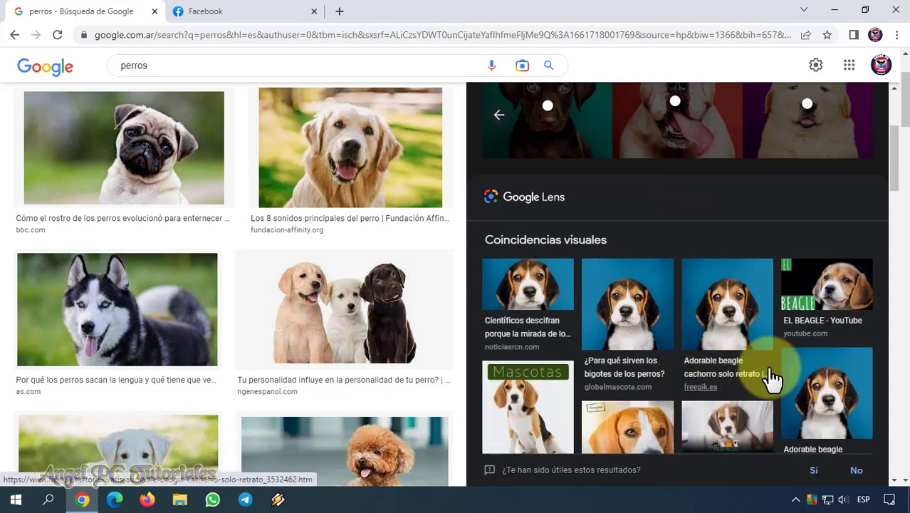
- Run a new image search for "ropa" from the recent searches
{"action": "scroll", "coordinate": [775, 364], "scroll_direction": "up", "scroll_amount": 5}
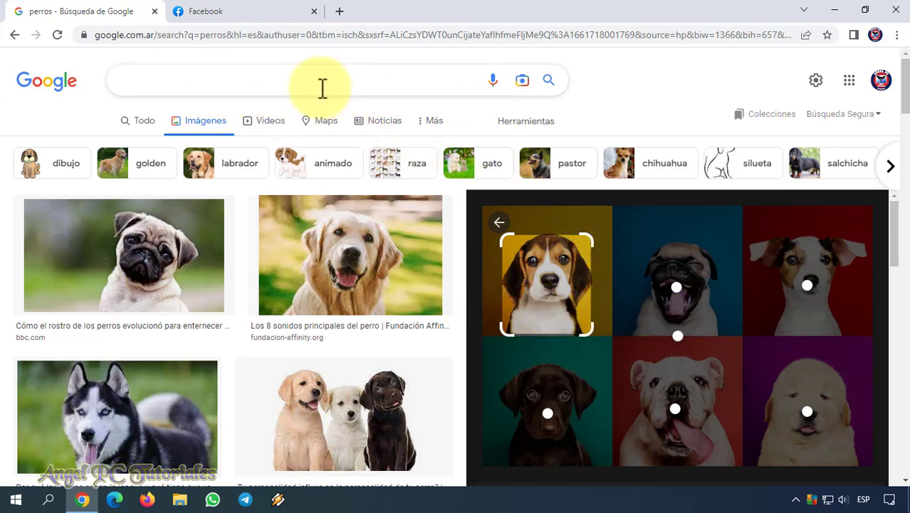
{"action": "left_click", "coordinate": [281, 77]}
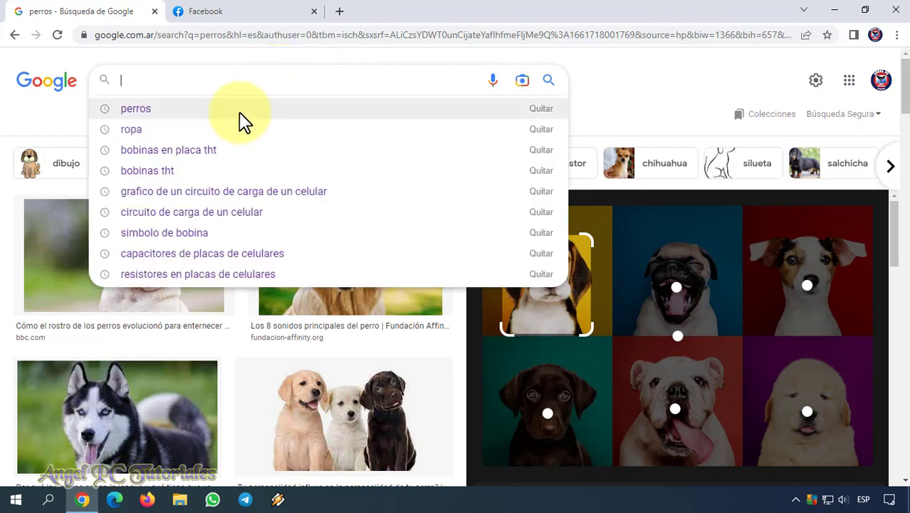
{"action": "left_click", "coordinate": [212, 129]}
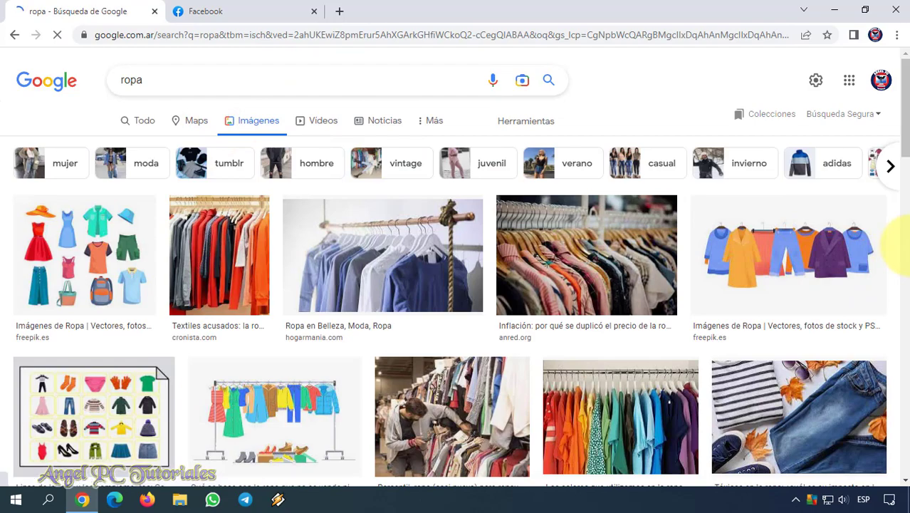
- Open the gq.com.mx photo of the man in the black jacket and search that image with Google Lens
{"action": "scroll", "coordinate": [903, 245], "scroll_direction": "down", "scroll_amount": 3}
{"action": "scroll", "coordinate": [903, 245], "scroll_direction": "down", "scroll_amount": 10}
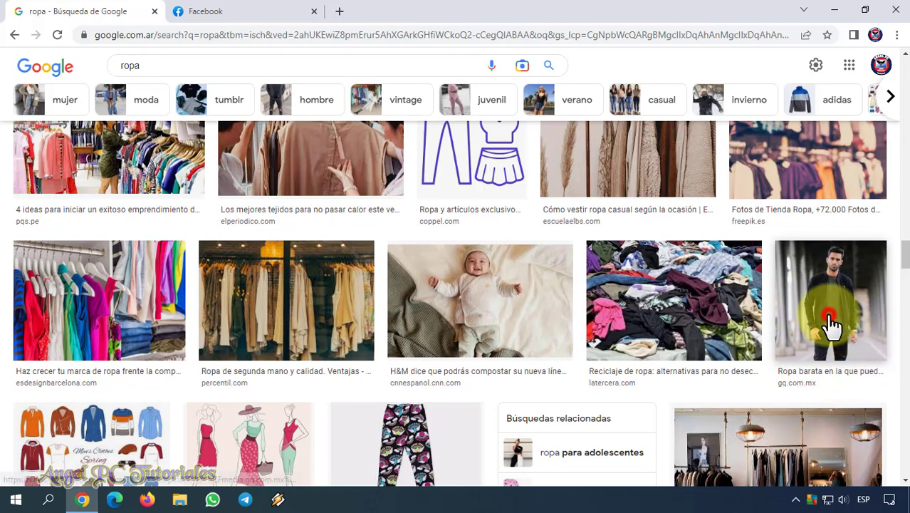
{"action": "left_click", "coordinate": [830, 321]}
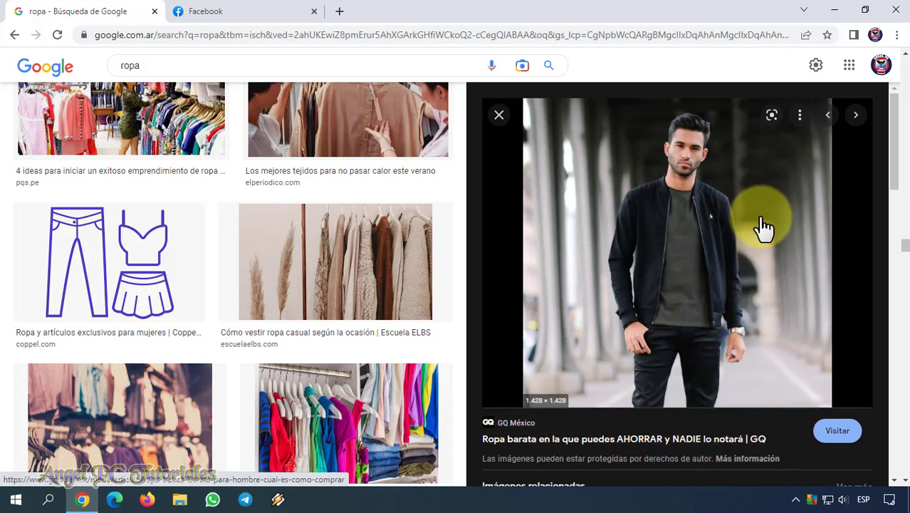
{"action": "right_click", "coordinate": [712, 265]}
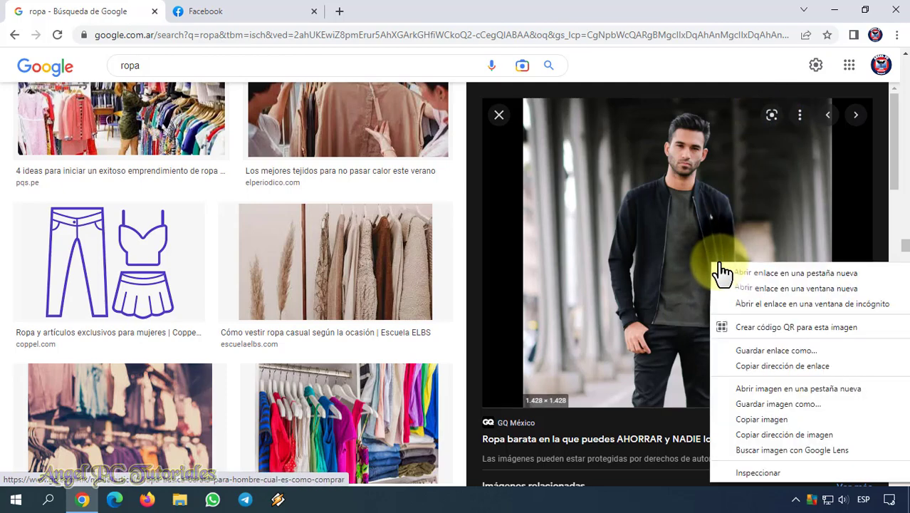
{"action": "left_click", "coordinate": [778, 450]}
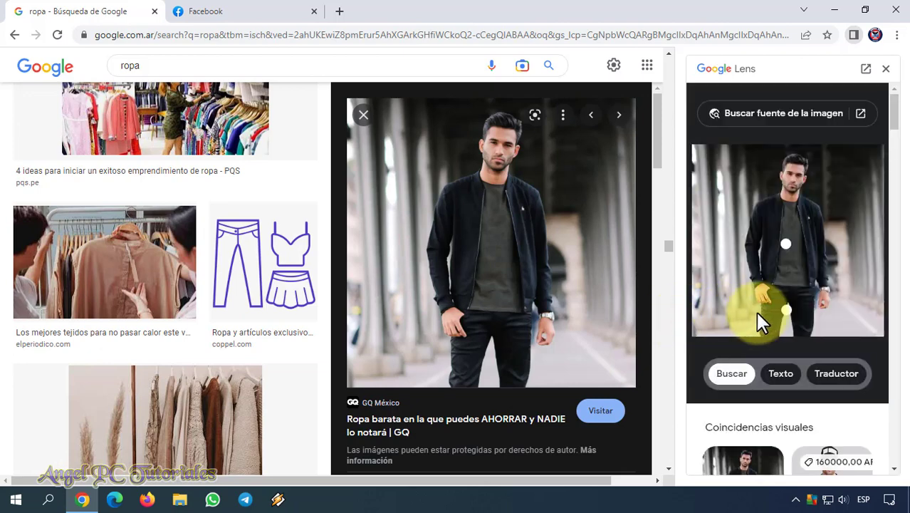
- Examine the Lens visual matches and shop offers for the man's jacket, and close the Lens results
{"action": "scroll", "coordinate": [772, 341], "scroll_direction": "down", "scroll_amount": 4}
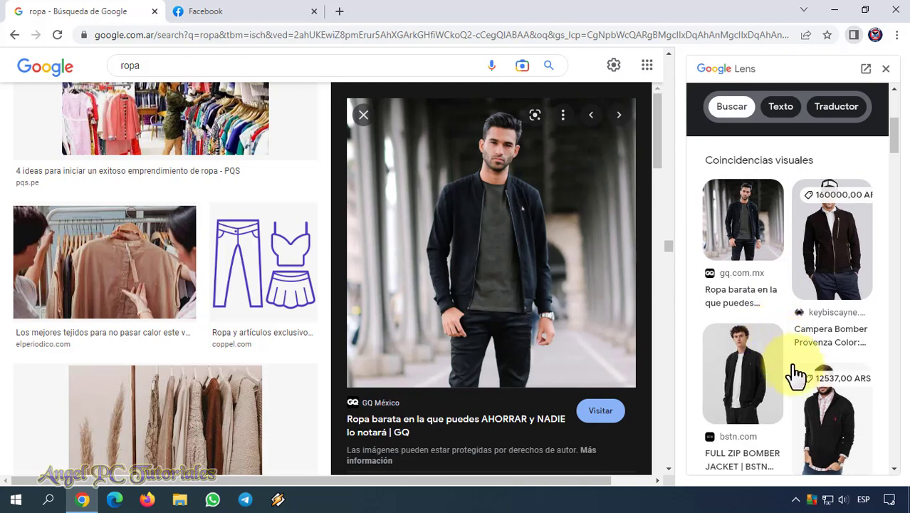
{"action": "scroll", "coordinate": [805, 452], "scroll_direction": "down", "scroll_amount": 1}
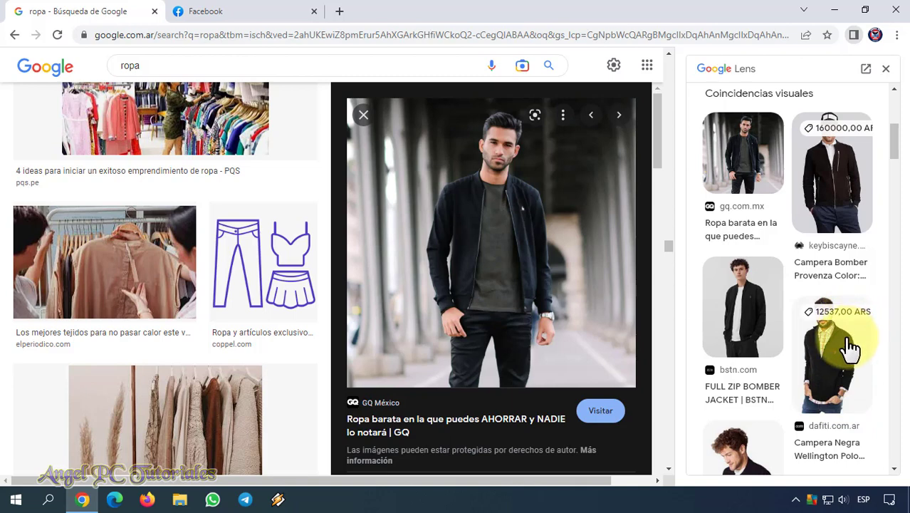
{"action": "scroll", "coordinate": [851, 349], "scroll_direction": "down", "scroll_amount": 3}
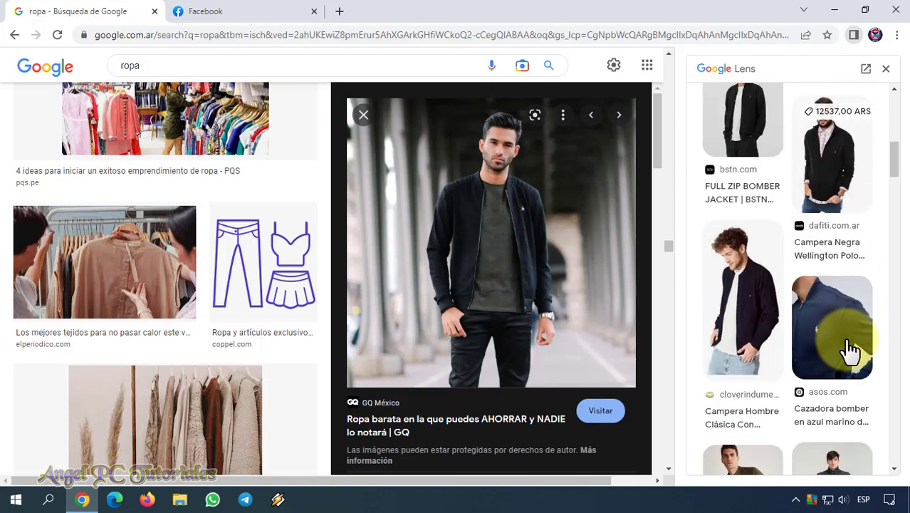
{"action": "scroll", "coordinate": [851, 349], "scroll_direction": "down", "scroll_amount": 2}
{"action": "scroll", "coordinate": [851, 349], "scroll_direction": "down", "scroll_amount": 1}
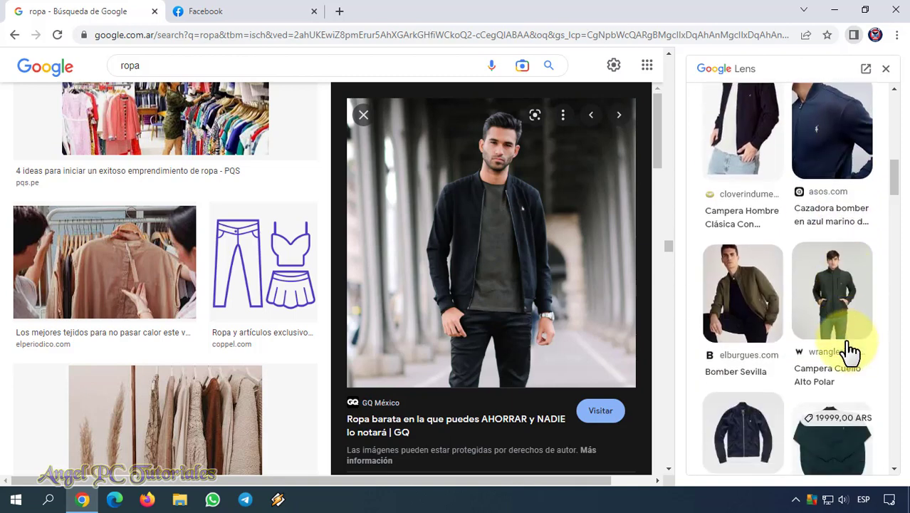
{"action": "scroll", "coordinate": [851, 349], "scroll_direction": "down", "scroll_amount": 4}
{"action": "scroll", "coordinate": [836, 366], "scroll_direction": "up", "scroll_amount": 6}
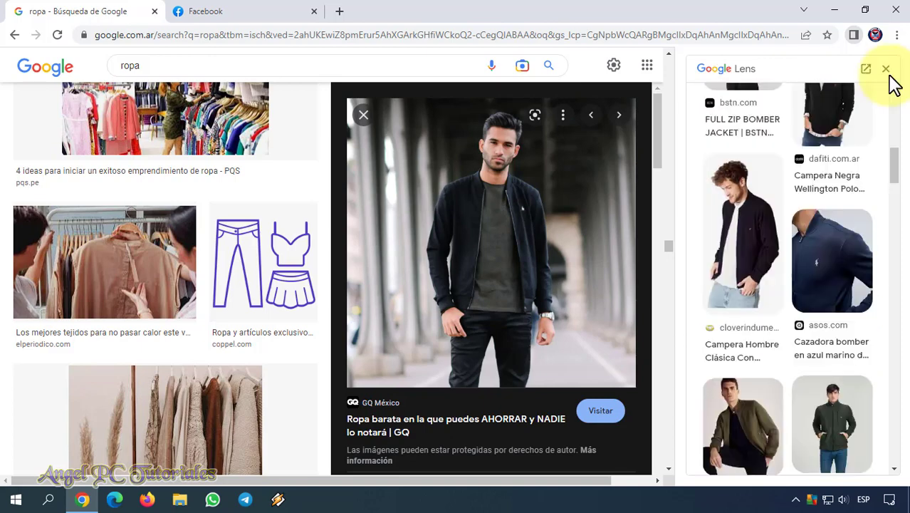
{"action": "left_click", "coordinate": [886, 69]}
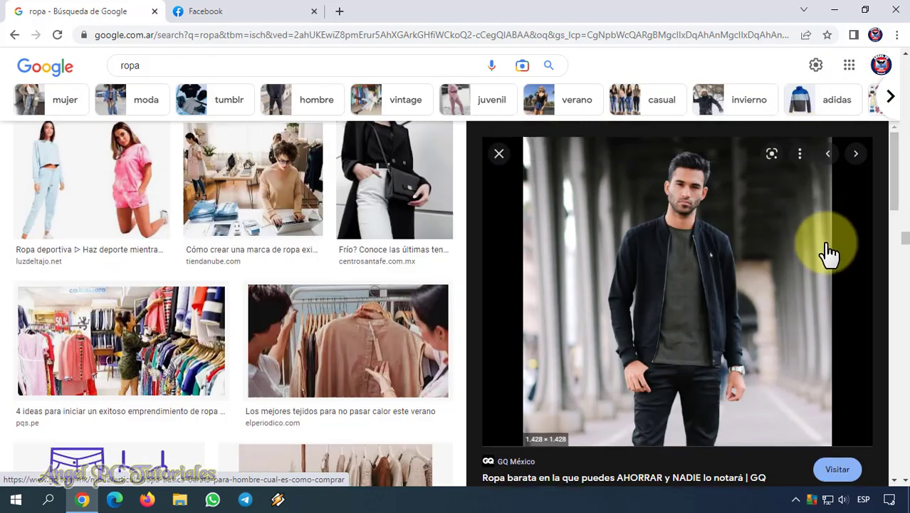
- Analyse the previewed photo with the image viewer's own Lens and crop the search area to the man's jacket and trousers
{"action": "scroll", "coordinate": [829, 253], "scroll_direction": "up", "scroll_amount": 3}
{"action": "left_click", "coordinate": [771, 154]}
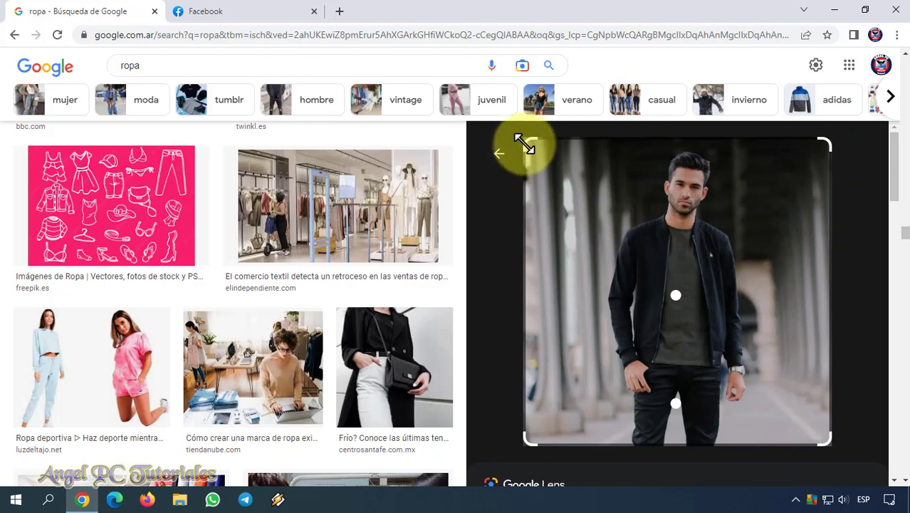
{"action": "left_click_drag", "start_coordinate": [525, 144], "coordinate": [606, 223]}
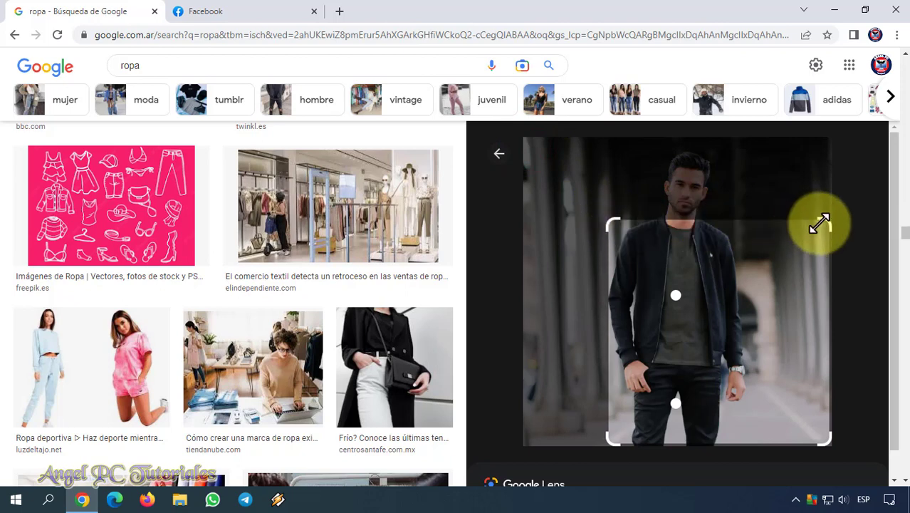
{"action": "left_click_drag", "start_coordinate": [821, 224], "coordinate": [744, 219]}
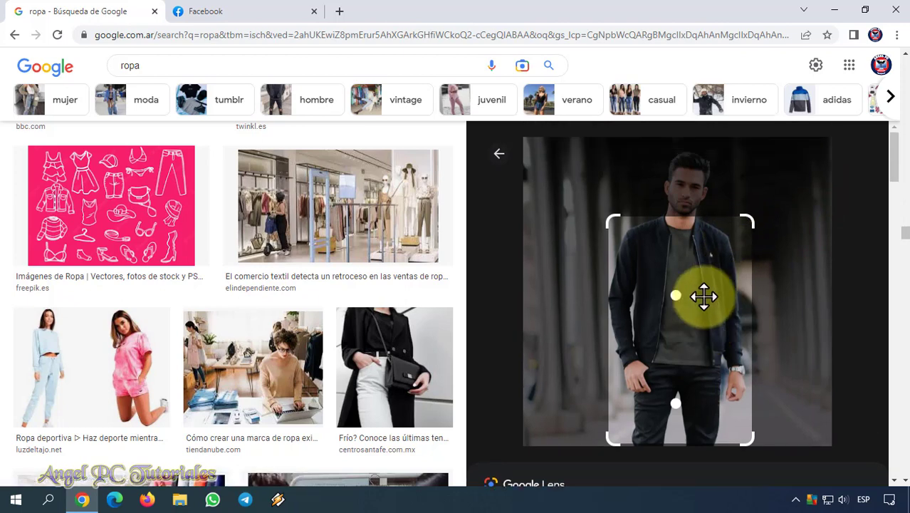
- Examine the visual matches for the cropped outfit and look back through the "ropa" image results
{"action": "scroll", "coordinate": [704, 296], "scroll_direction": "down", "scroll_amount": 4}
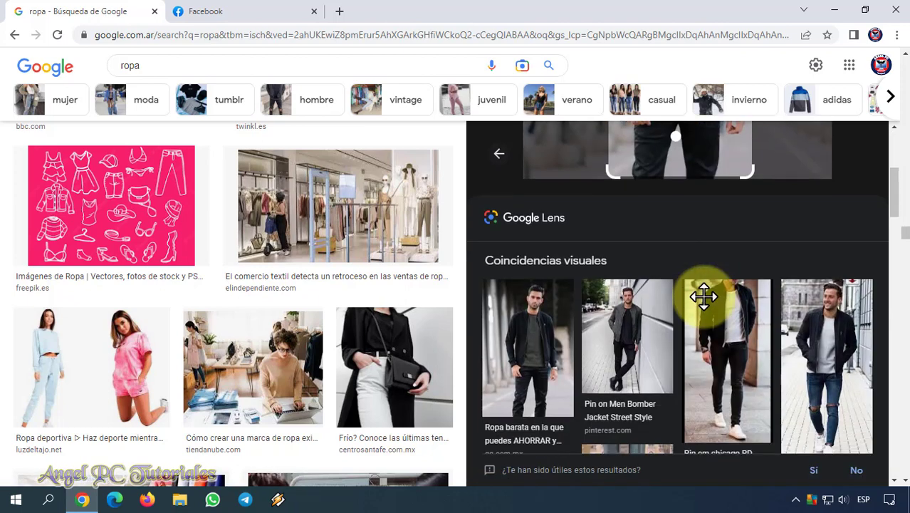
{"action": "scroll", "coordinate": [704, 296], "scroll_direction": "down", "scroll_amount": 2}
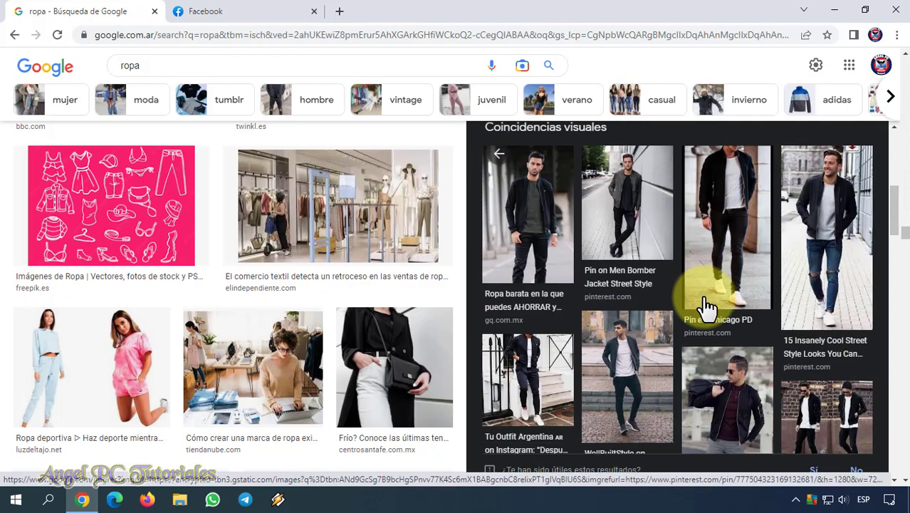
{"action": "scroll", "coordinate": [703, 306], "scroll_direction": "down", "scroll_amount": 2}
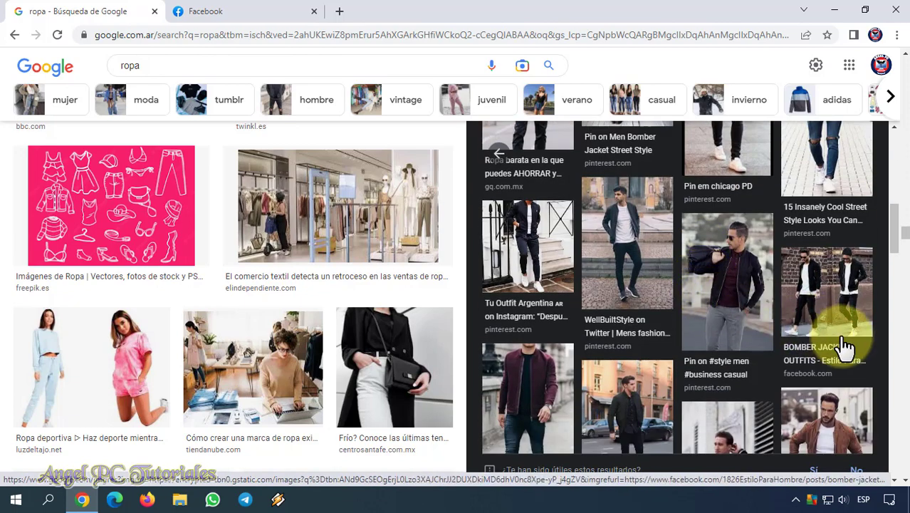
{"action": "scroll", "coordinate": [744, 395], "scroll_direction": "down", "scroll_amount": 2}
{"action": "scroll", "coordinate": [736, 399], "scroll_direction": "down", "scroll_amount": 3}
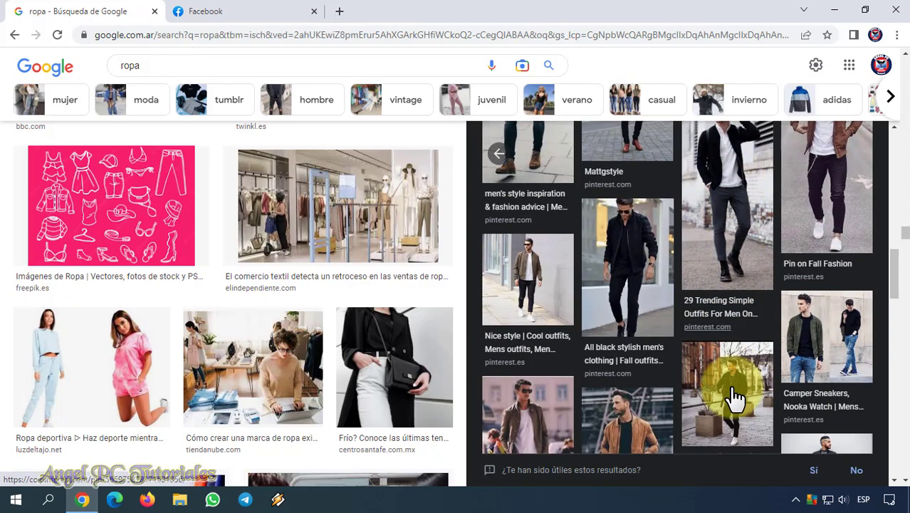
{"action": "scroll", "coordinate": [675, 376], "scroll_direction": "down", "scroll_amount": 2}
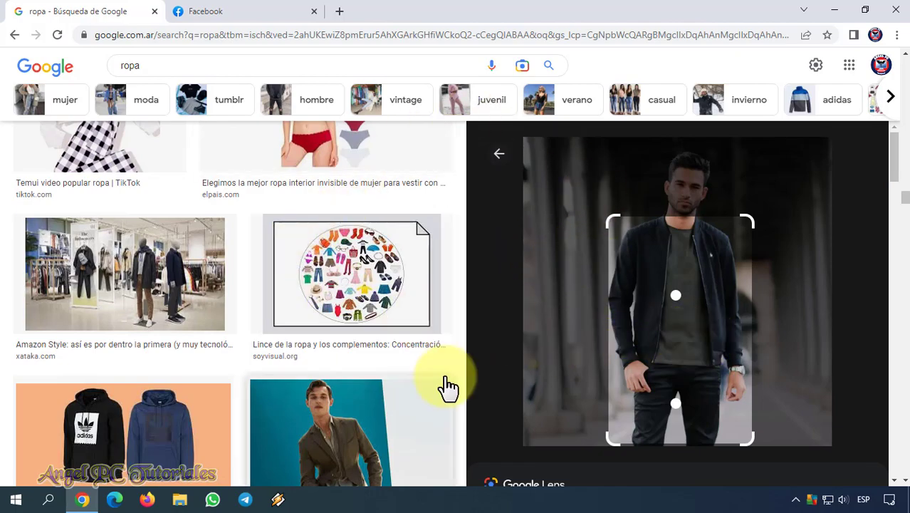
{"action": "scroll", "coordinate": [458, 346], "scroll_direction": "up", "scroll_amount": 3}
{"action": "scroll", "coordinate": [458, 324], "scroll_direction": "up", "scroll_amount": 15}
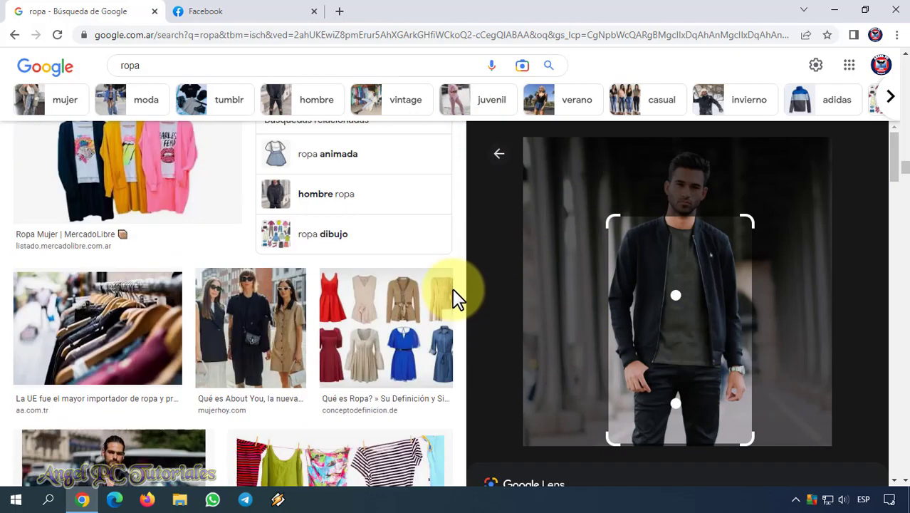
{"action": "scroll", "coordinate": [451, 228], "scroll_direction": "up", "scroll_amount": 15}
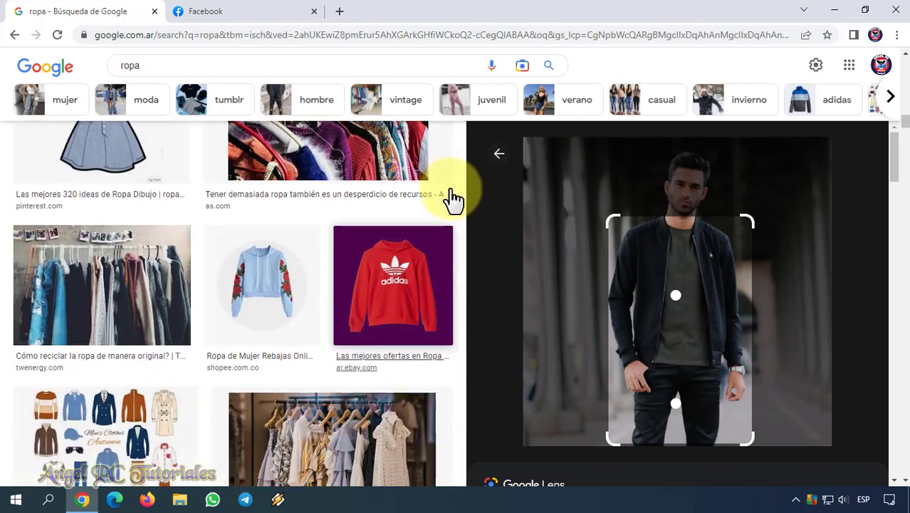
- Switch to the open Facebook photo of the man walking a brown dog and search that image with Google Lens
{"action": "left_click", "coordinate": [222, 11]}
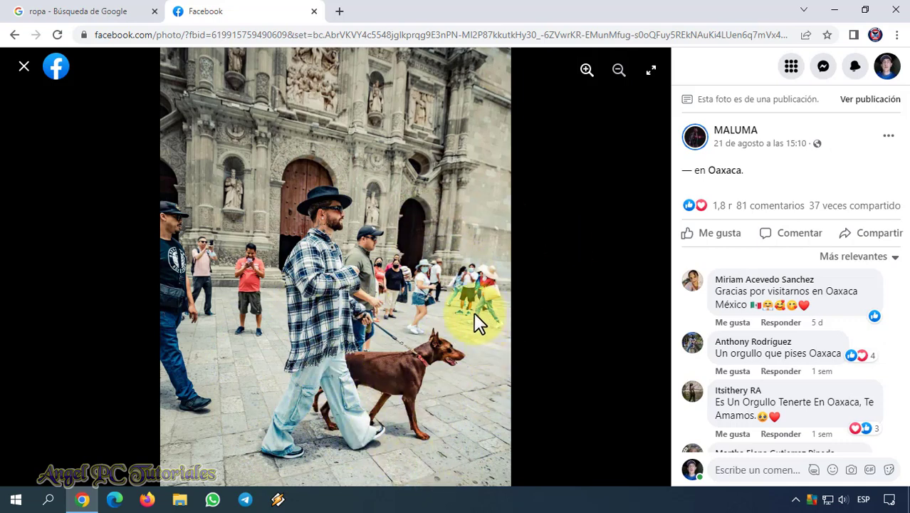
{"action": "right_click", "coordinate": [398, 365]}
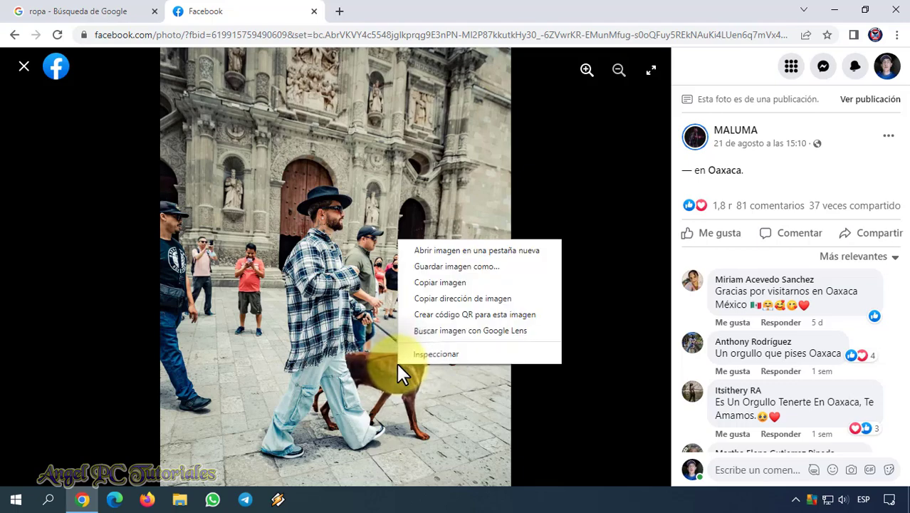
{"action": "left_click", "coordinate": [459, 335]}
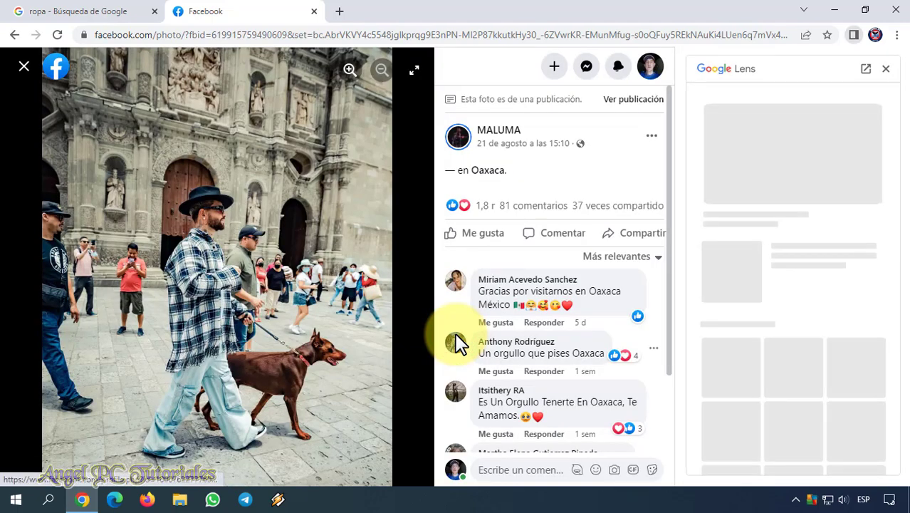
- Open the Lens results in a full browser tab and crop the search area to the brown dog
{"action": "mouse_move", "coordinate": [459, 344]}
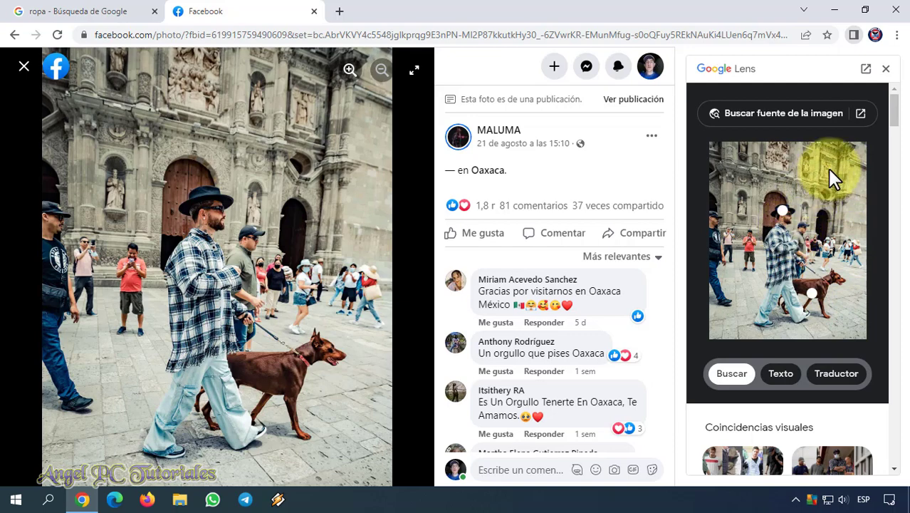
{"action": "left_click", "coordinate": [866, 69]}
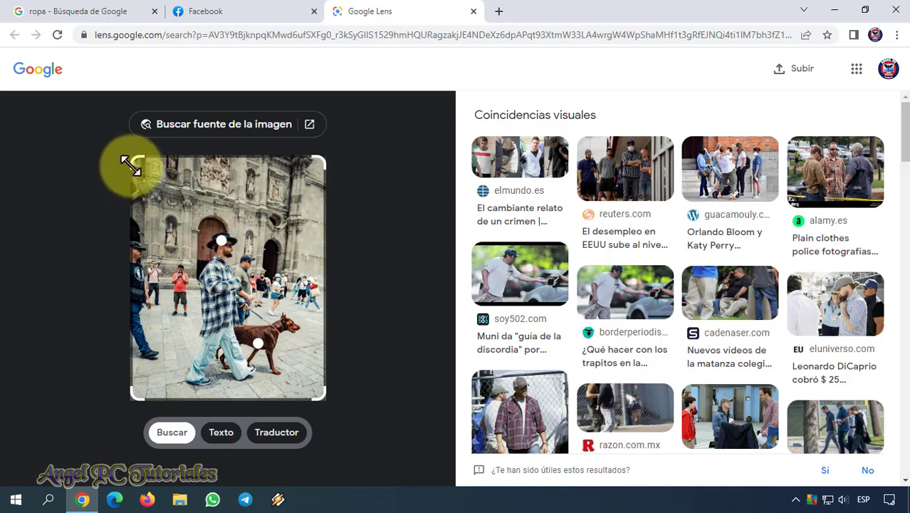
{"action": "left_click_drag", "start_coordinate": [130, 164], "coordinate": [219, 312]}
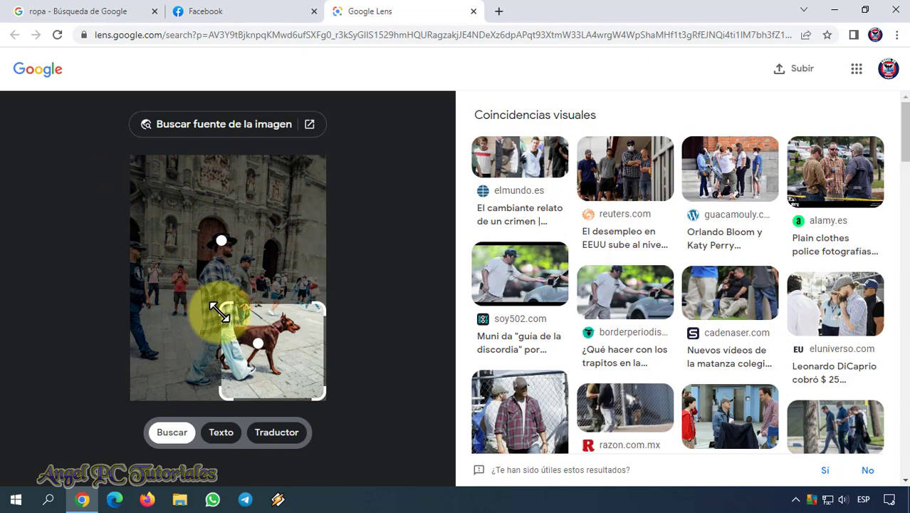
{"action": "left_click_drag", "start_coordinate": [219, 312], "coordinate": [220, 310]}
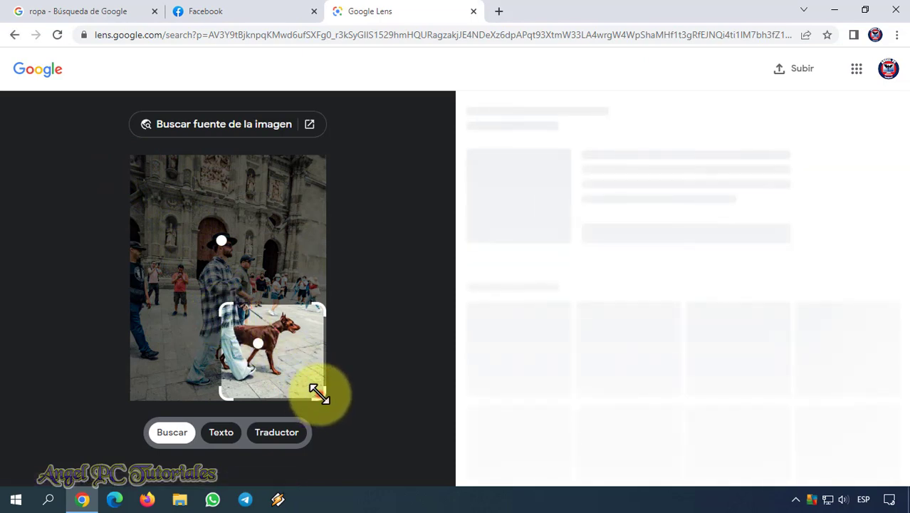
{"action": "left_click_drag", "start_coordinate": [313, 389], "coordinate": [302, 376]}
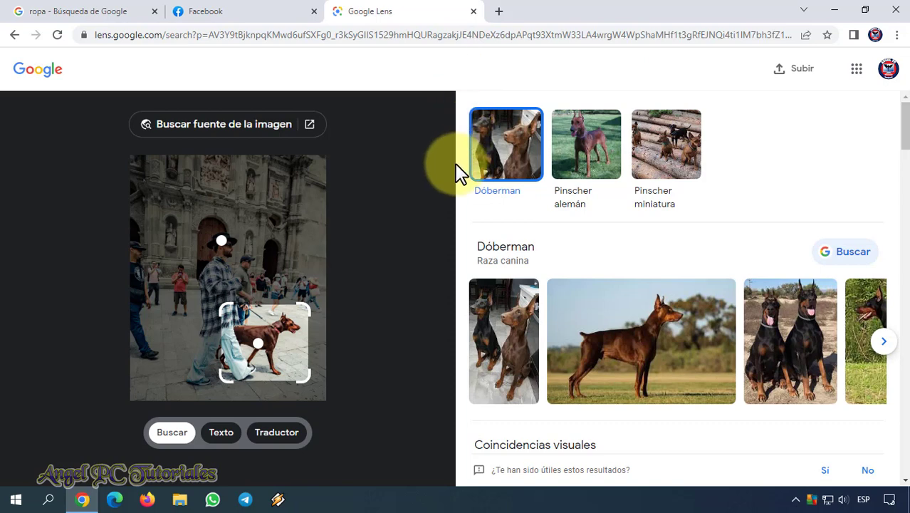
- Close the Lens results and the dog photo, and open La Gaceta's Lionel Messi photo from the "equipo barcelona" photo results
{"action": "left_click", "coordinate": [473, 10]}
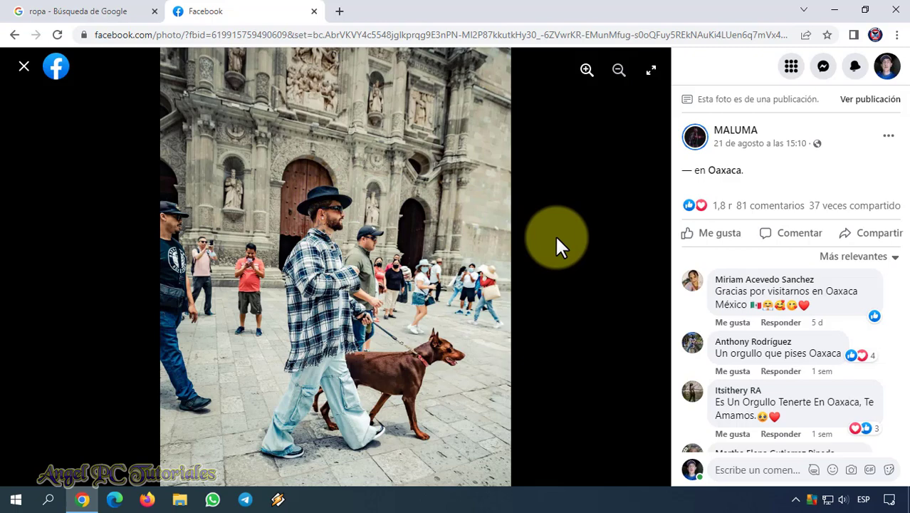
{"action": "left_click", "coordinate": [24, 66]}
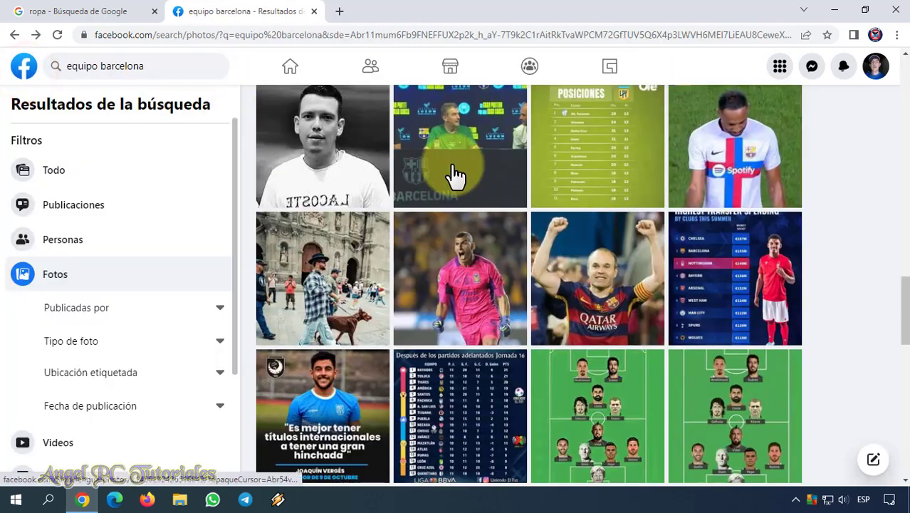
{"action": "scroll", "coordinate": [839, 257], "scroll_direction": "down", "scroll_amount": 5}
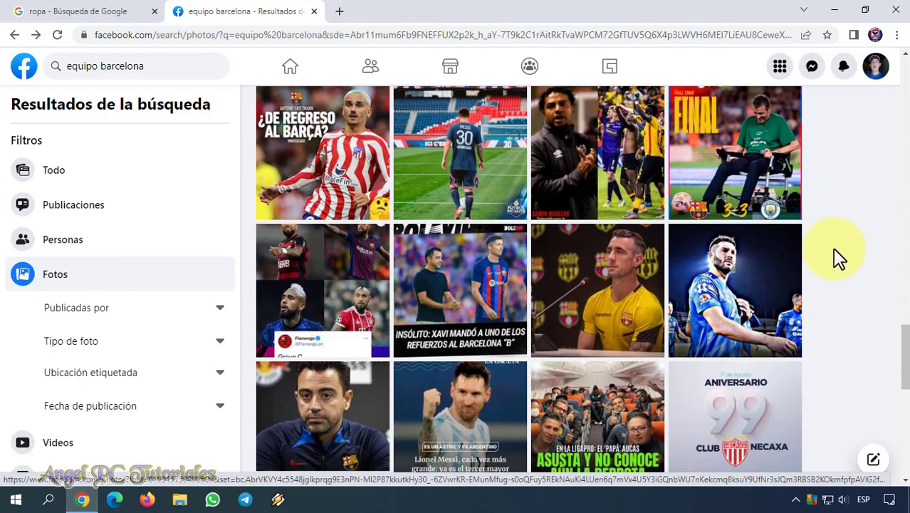
{"action": "scroll", "coordinate": [839, 258], "scroll_direction": "down", "scroll_amount": 4}
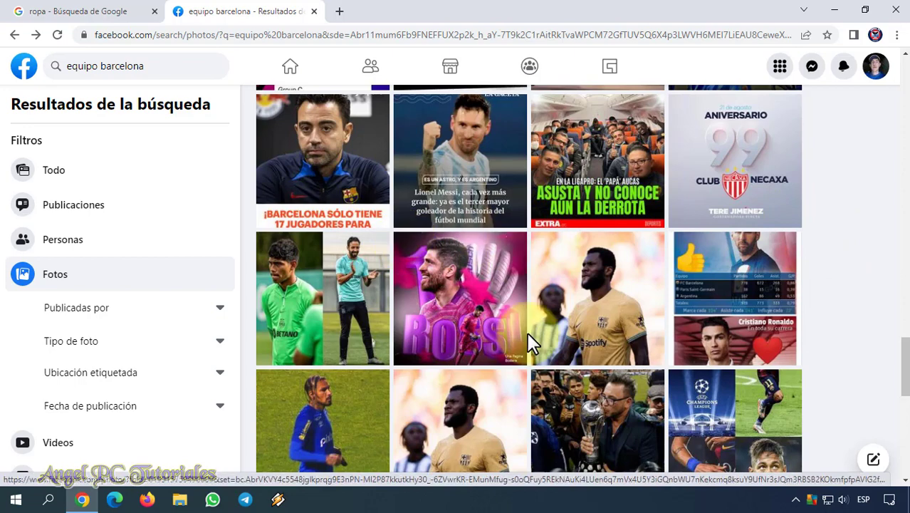
{"action": "scroll", "coordinate": [527, 333], "scroll_direction": "up", "scroll_amount": 2}
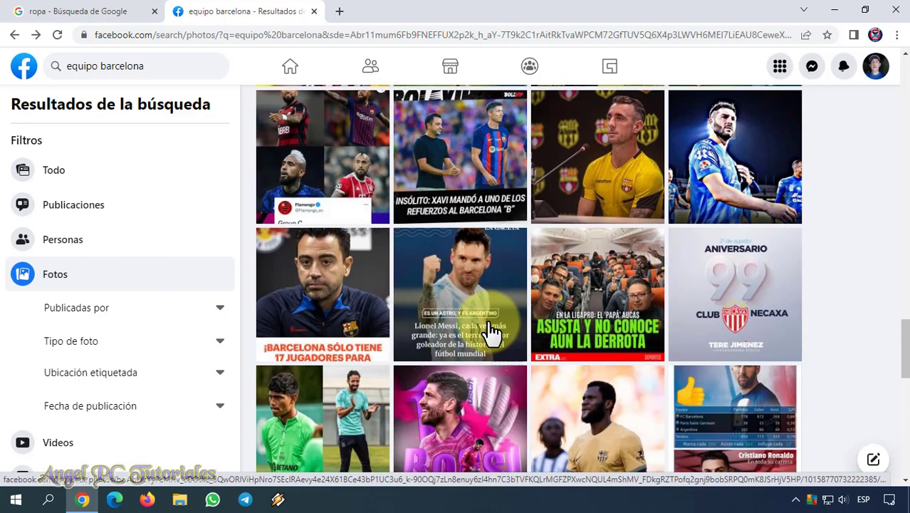
{"action": "left_click", "coordinate": [465, 271]}
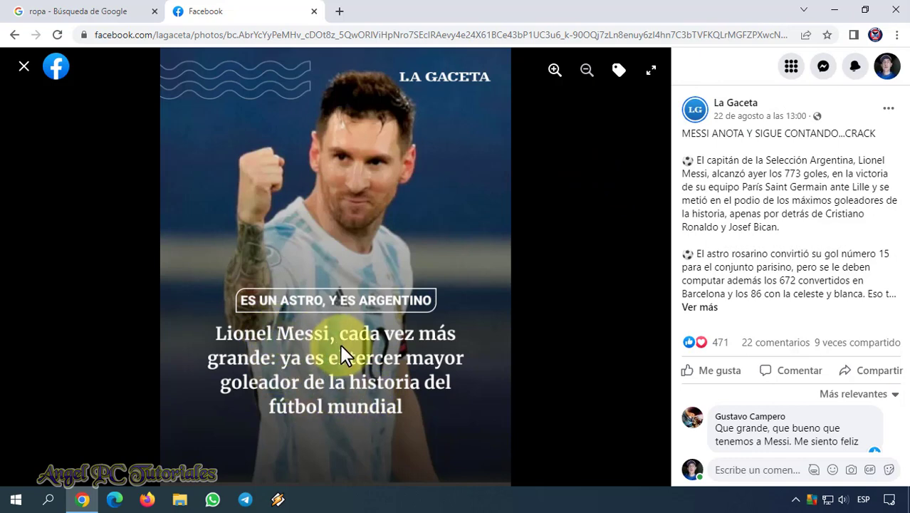
- Search the Messi photo with Google Lens and open the results in a full browser tab
{"action": "right_click", "coordinate": [468, 272]}
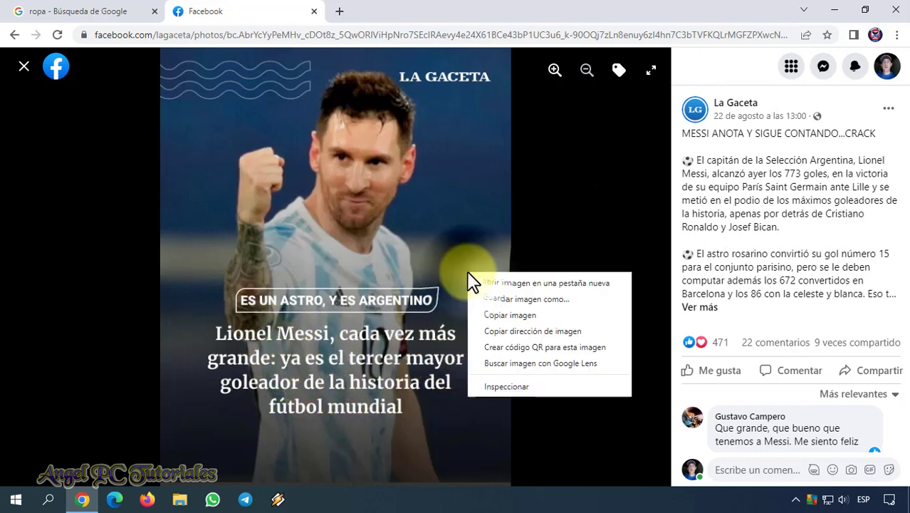
{"action": "left_click", "coordinate": [497, 363]}
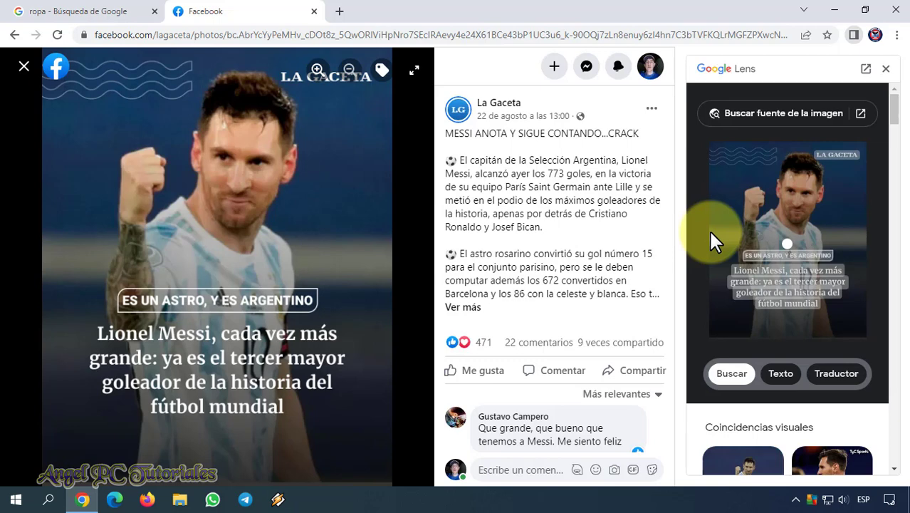
{"action": "left_click", "coordinate": [865, 69]}
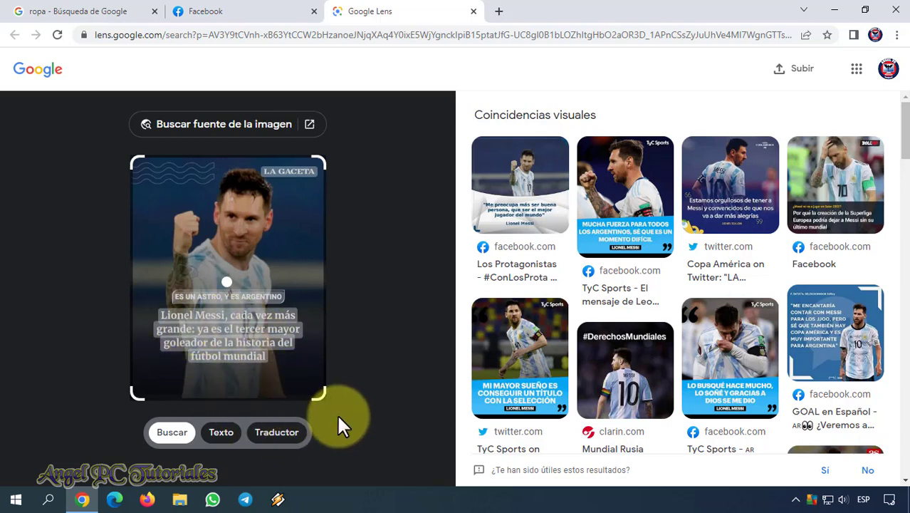
- Switch Lens to text recognition and copy the caption from "Lionel Messi, cada vez más grande" to "fútbol mundial"
{"action": "left_click", "coordinate": [220, 434]}
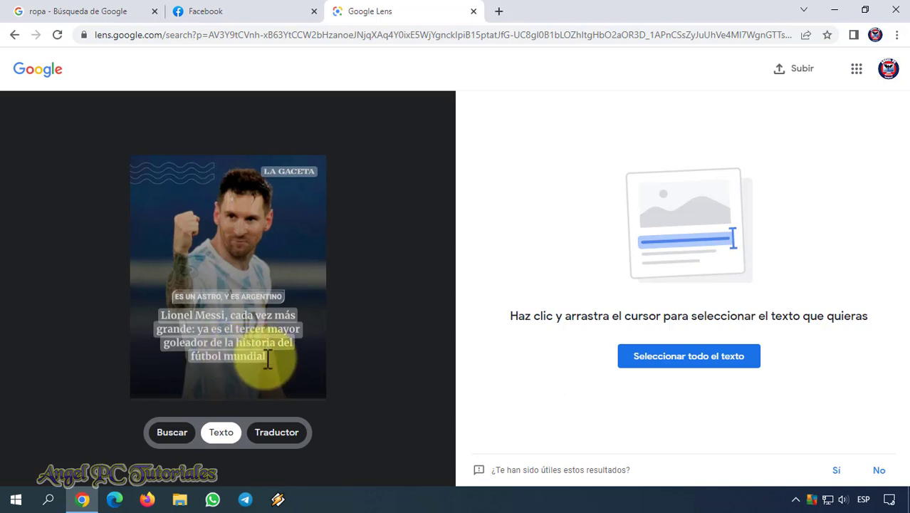
{"action": "left_click_drag", "start_coordinate": [267, 359], "coordinate": [187, 318]}
{"action": "key", "text": "ctrl+c"}
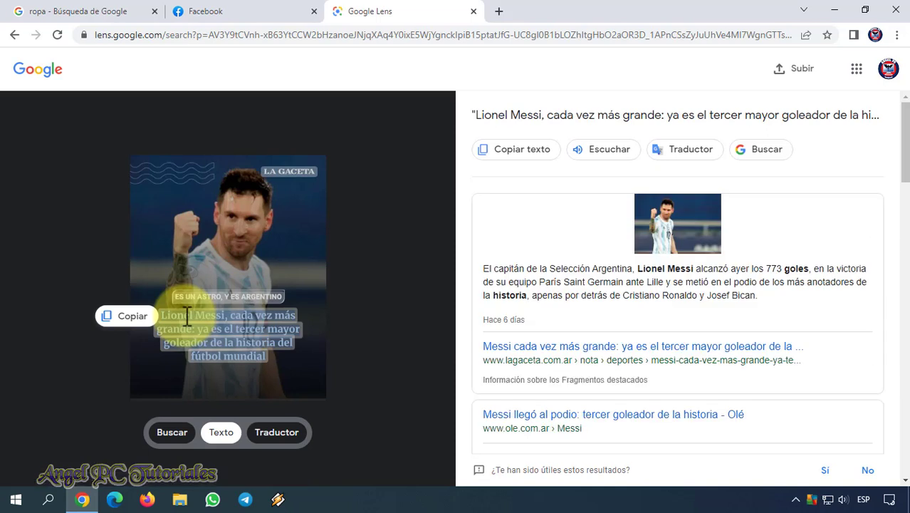
{"action": "left_click", "coordinate": [128, 318]}
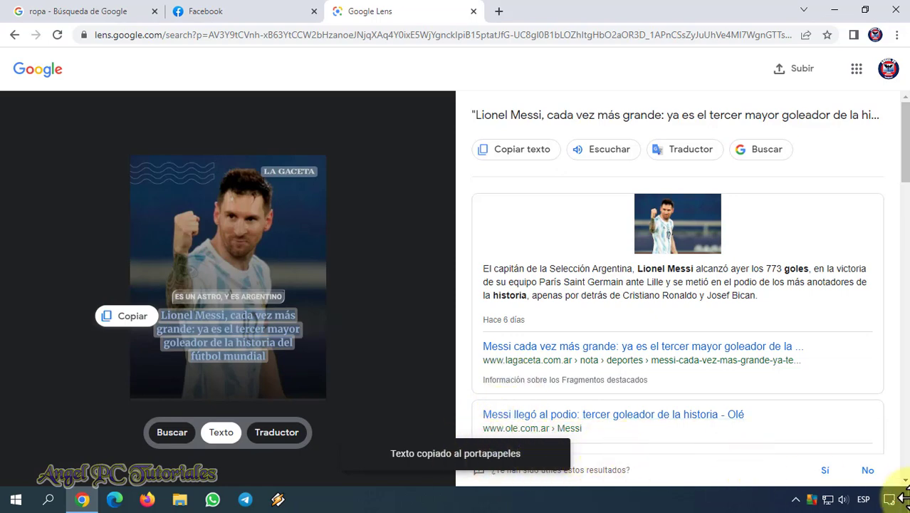
- Open a new WordPad document from the desktop, paste the copied caption into it, and return to the Lens results in Chrome
{"action": "left_click", "coordinate": [834, 10]}
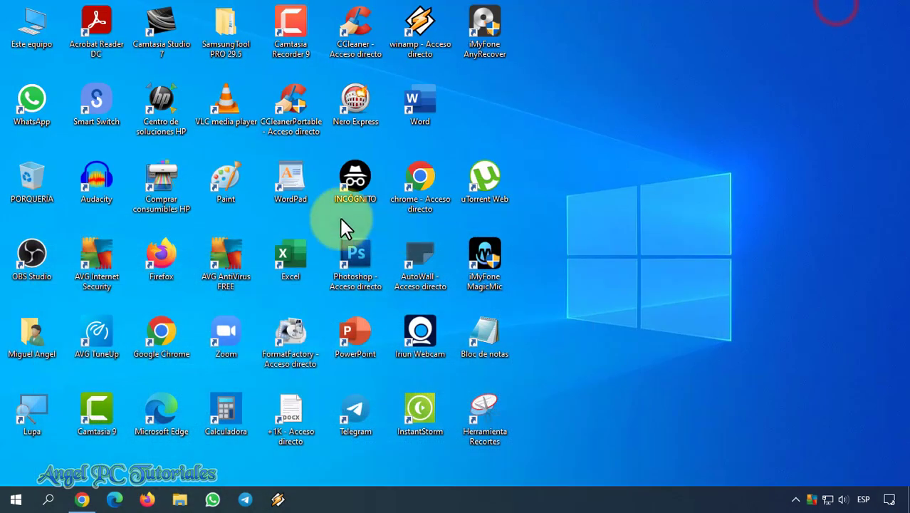
{"action": "double_click", "coordinate": [278, 196]}
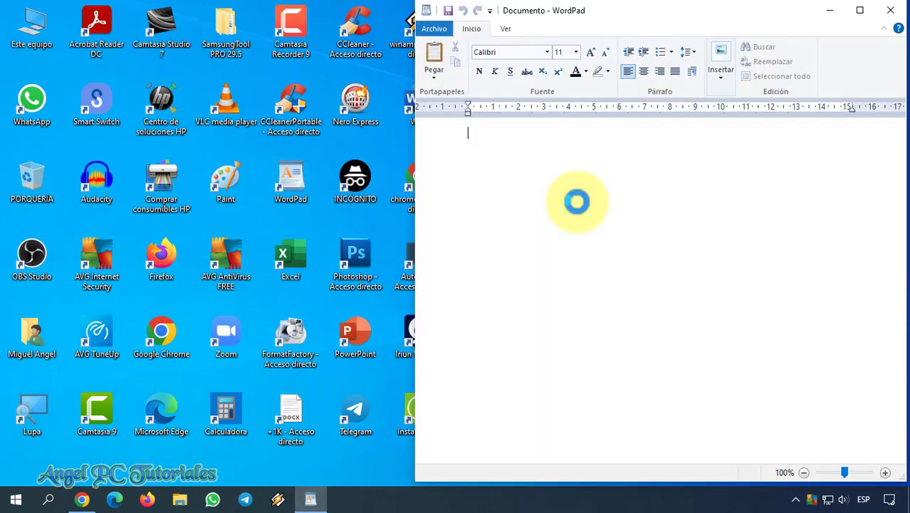
{"action": "right_click", "coordinate": [577, 201]}
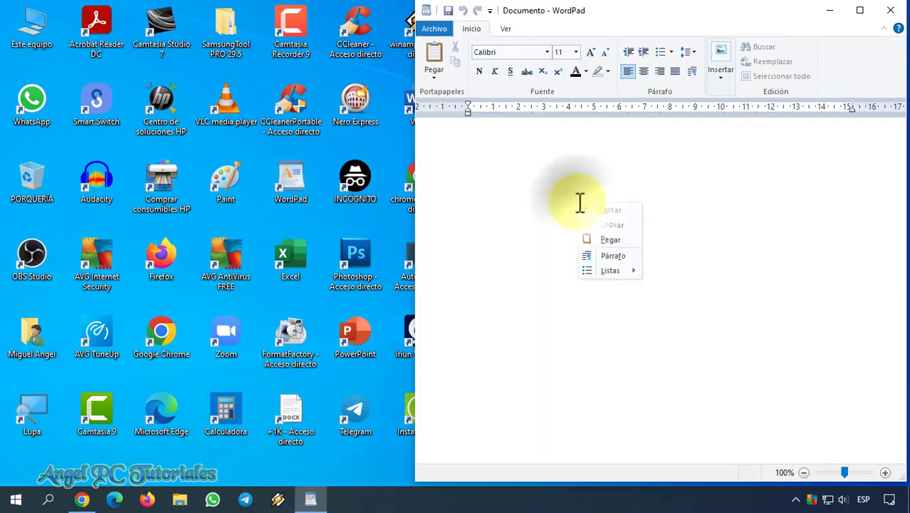
{"action": "left_click", "coordinate": [613, 237]}
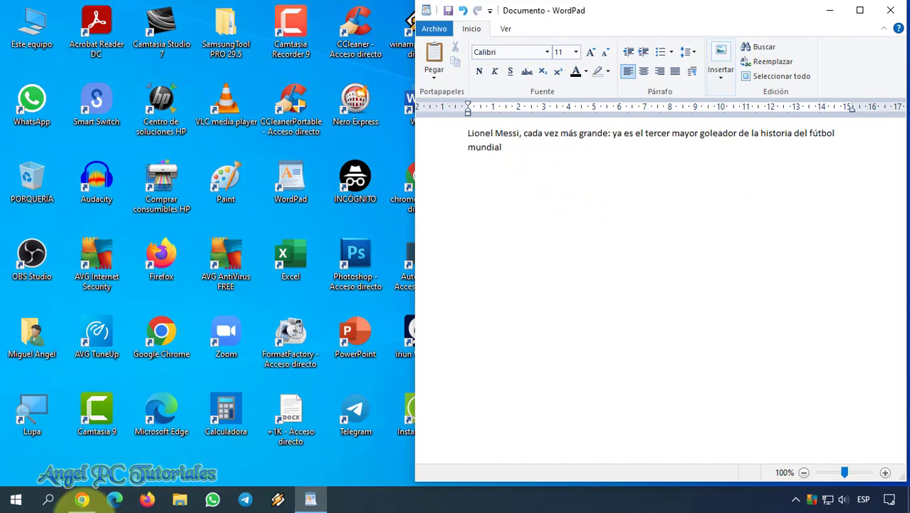
{"action": "left_click", "coordinate": [82, 499]}
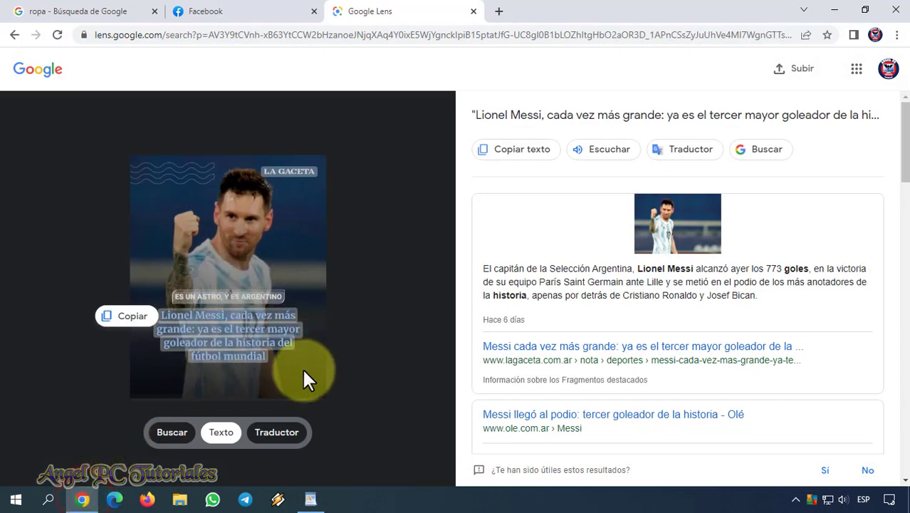